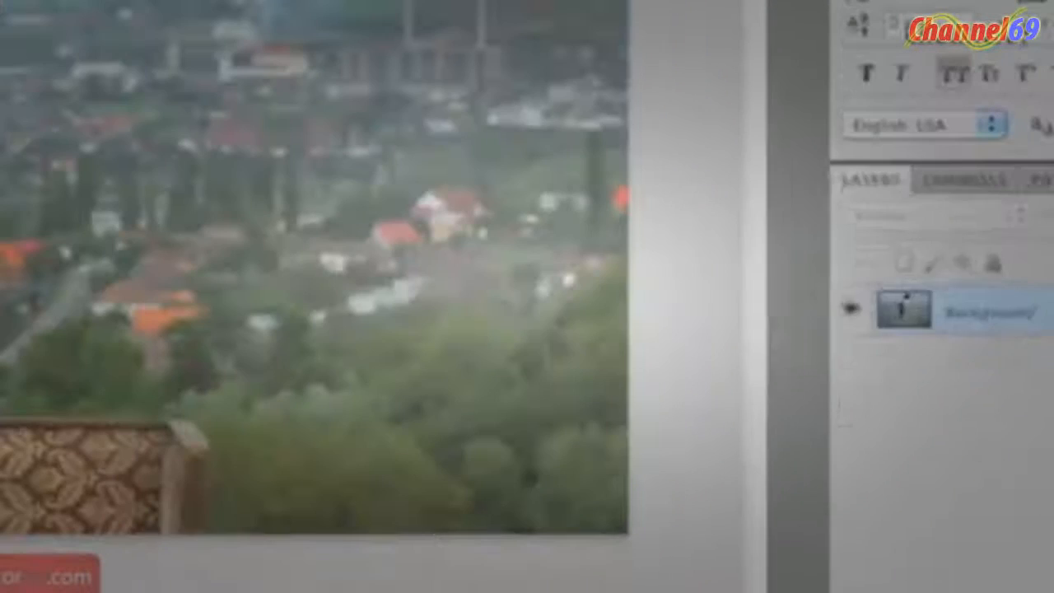
Step: Add a Curves adjustment layer above the background photo and shape an S-curve that darkens shadows and brightens highlights
click(1000, 589)
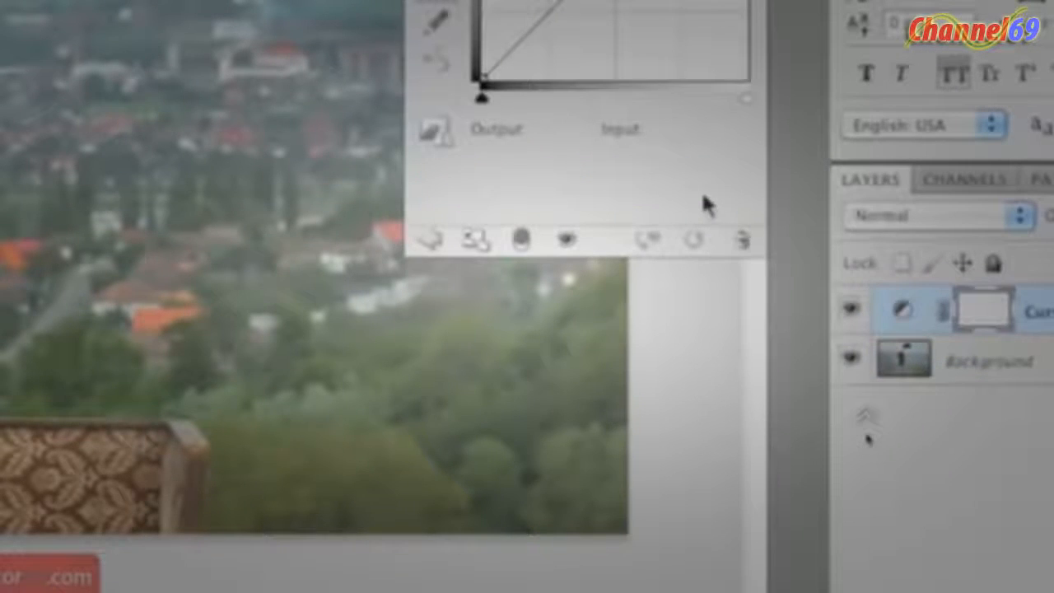
click(708, 66)
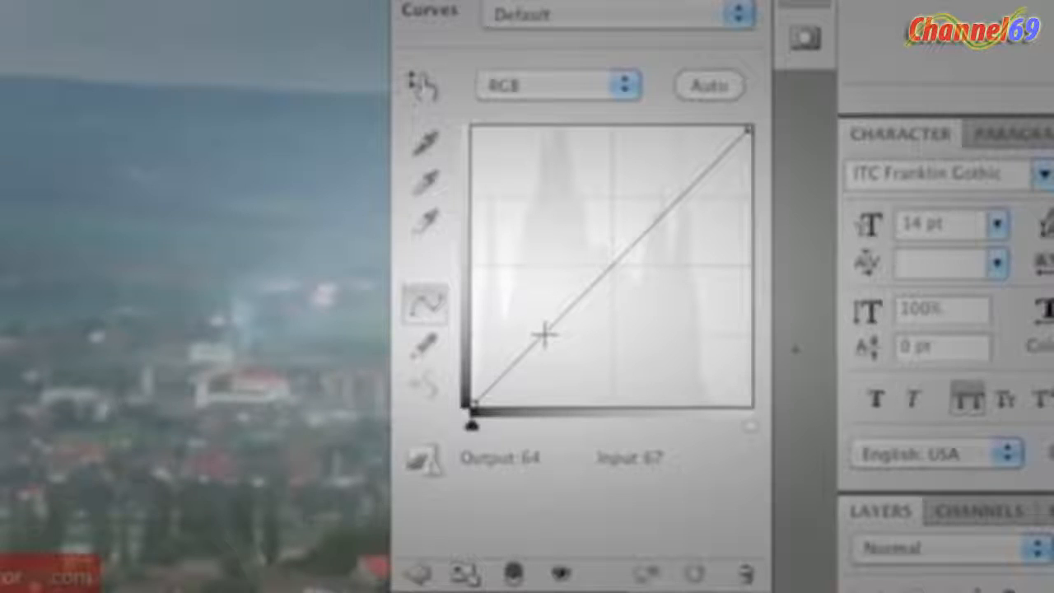
mouse_move(543, 334)
mouse_down()
mouse_move(536, 313)
mouse_move(547, 341)
mouse_move(541, 332)
mouse_up()
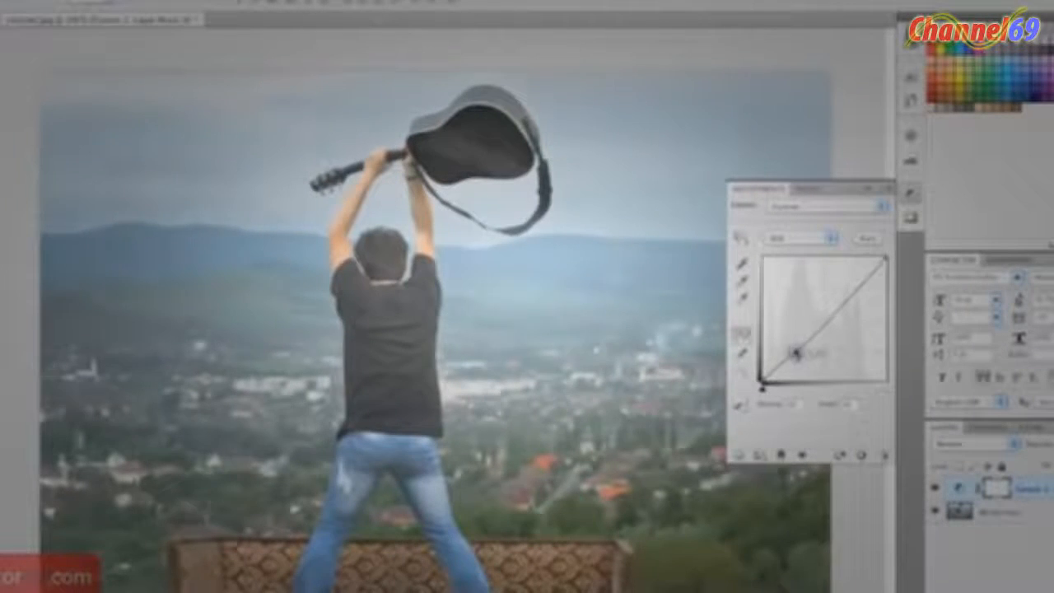
drag(794, 350, 802, 362)
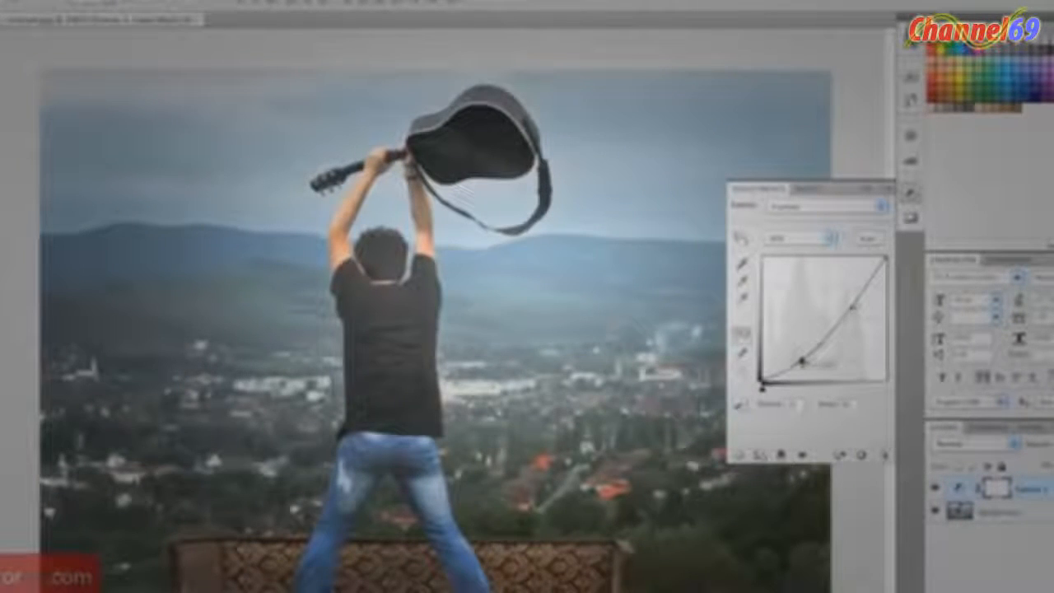
drag(853, 302, 848, 275)
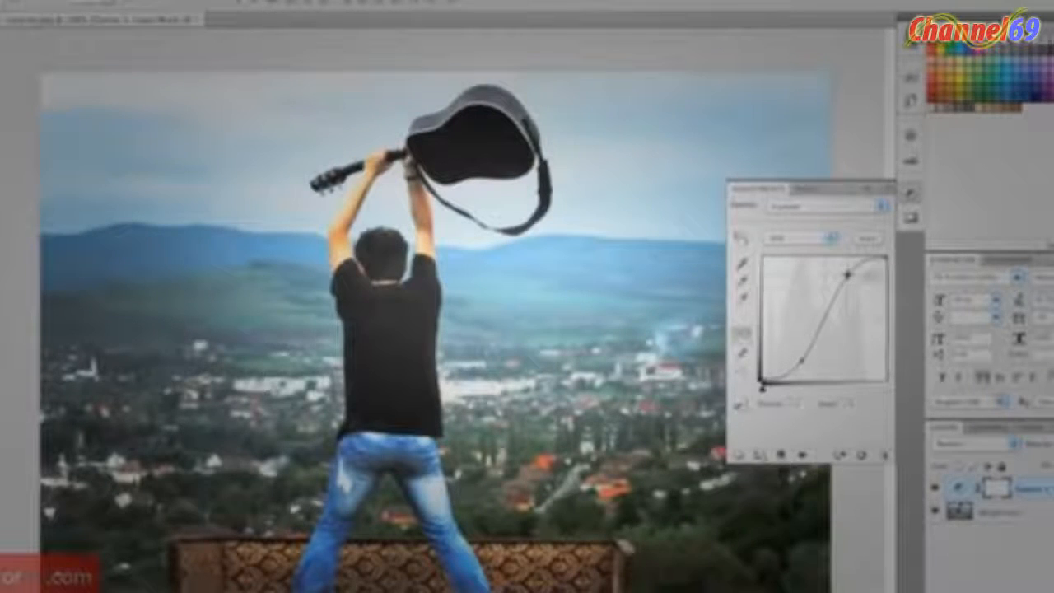
drag(802, 361, 795, 363)
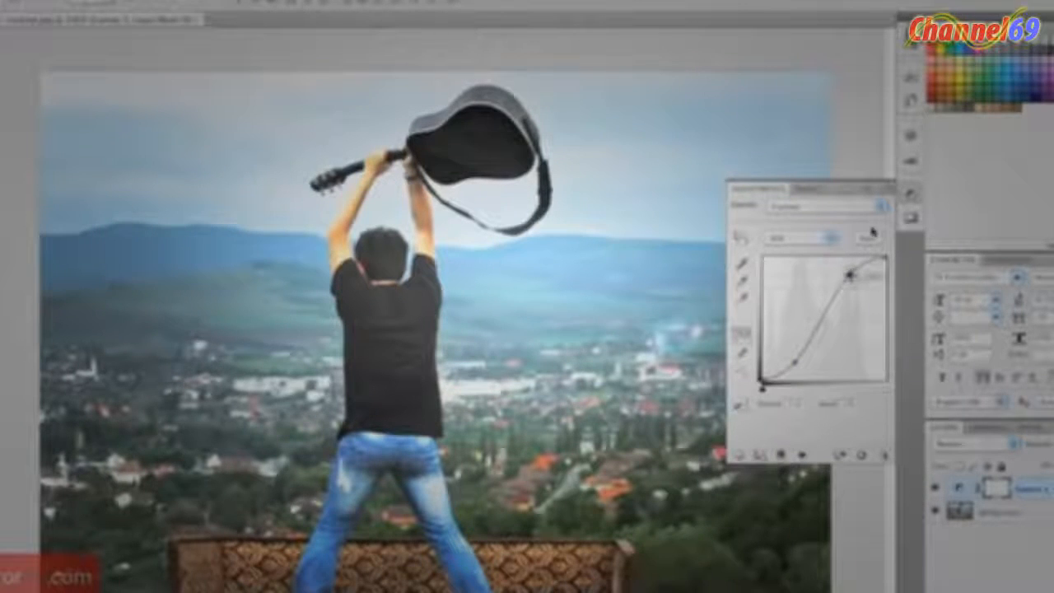
click(876, 186)
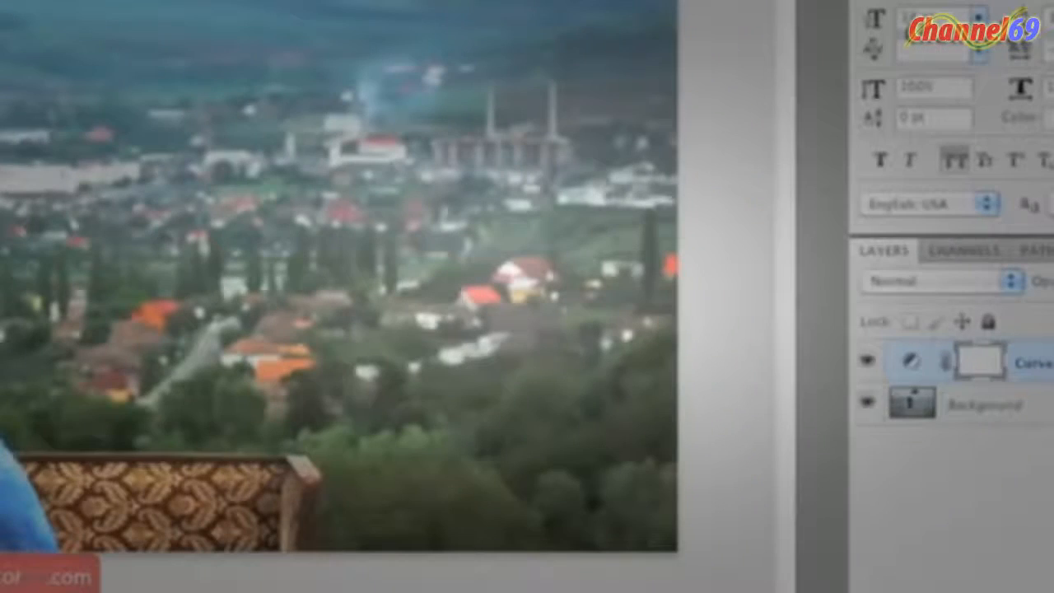
Step: Add an Exposure adjustment layer above the Curves layer
click(986, 589)
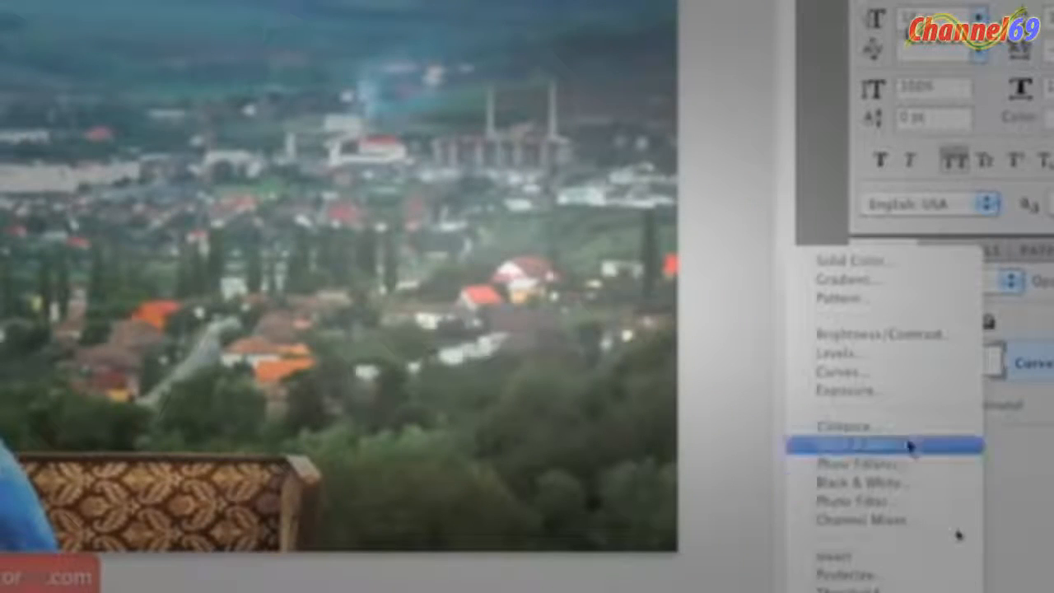
click(899, 391)
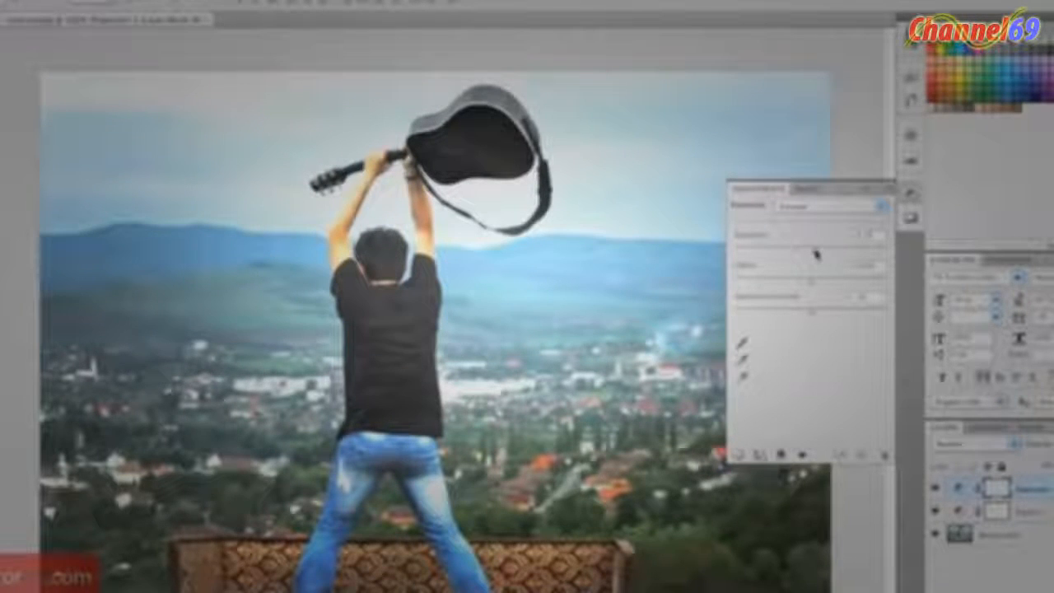
click(867, 194)
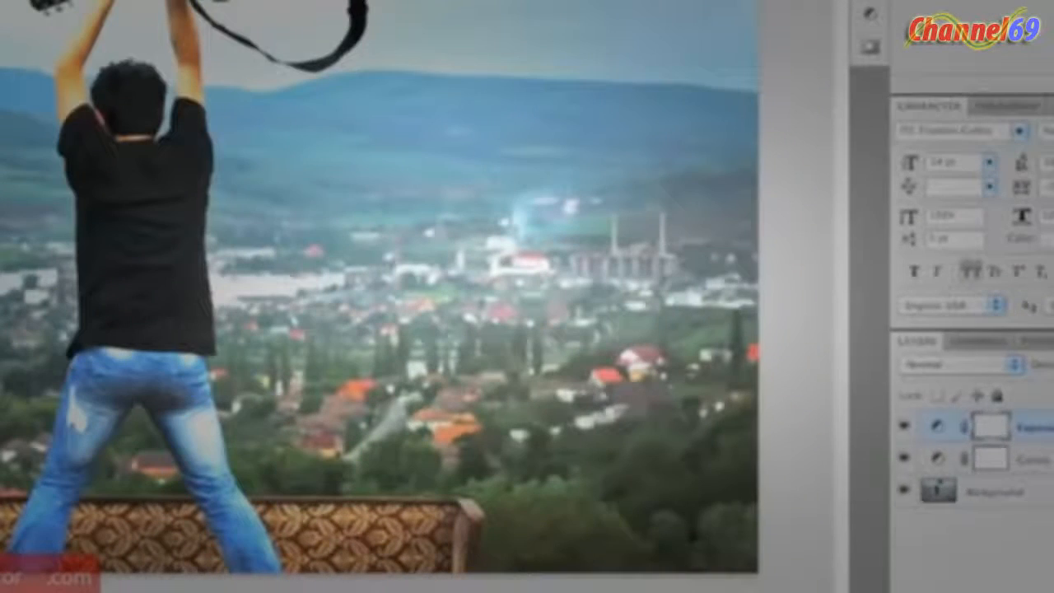
Step: Add a Hue/Saturation adjustment layer and lower the saturation to about -50
click(975, 589)
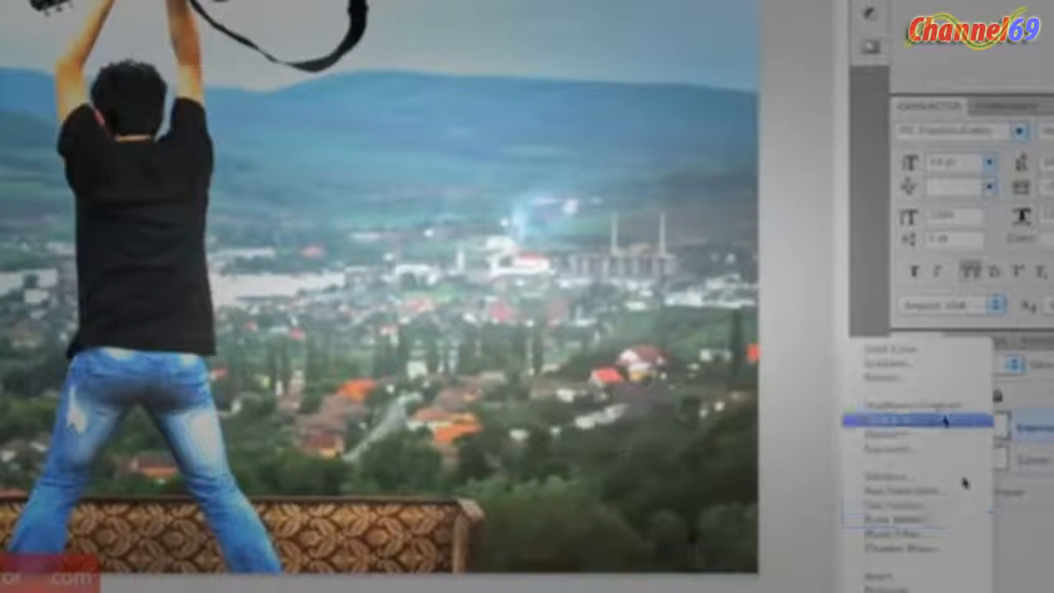
click(937, 490)
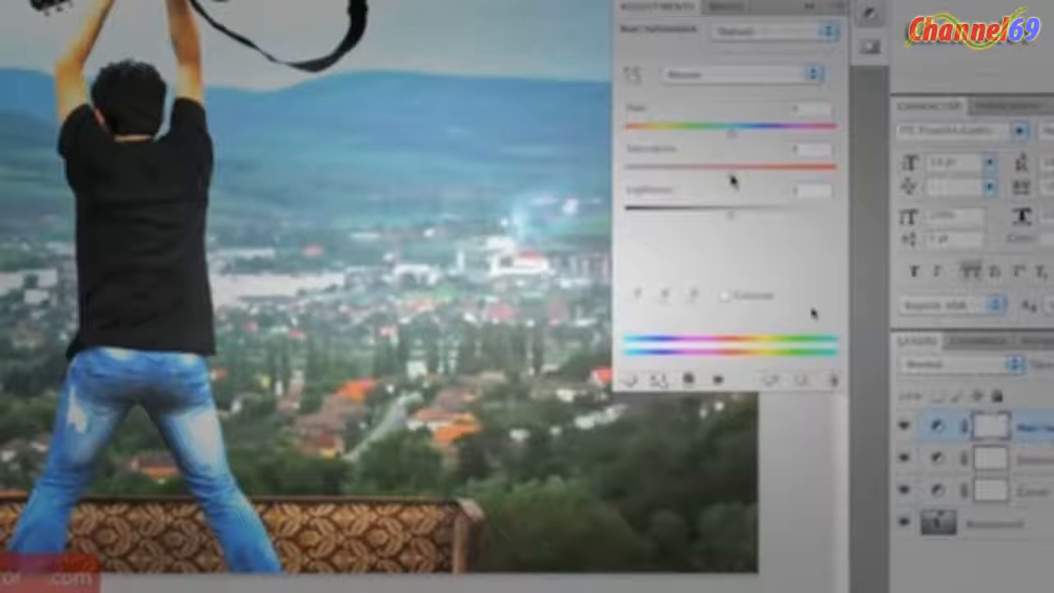
drag(732, 175, 676, 188)
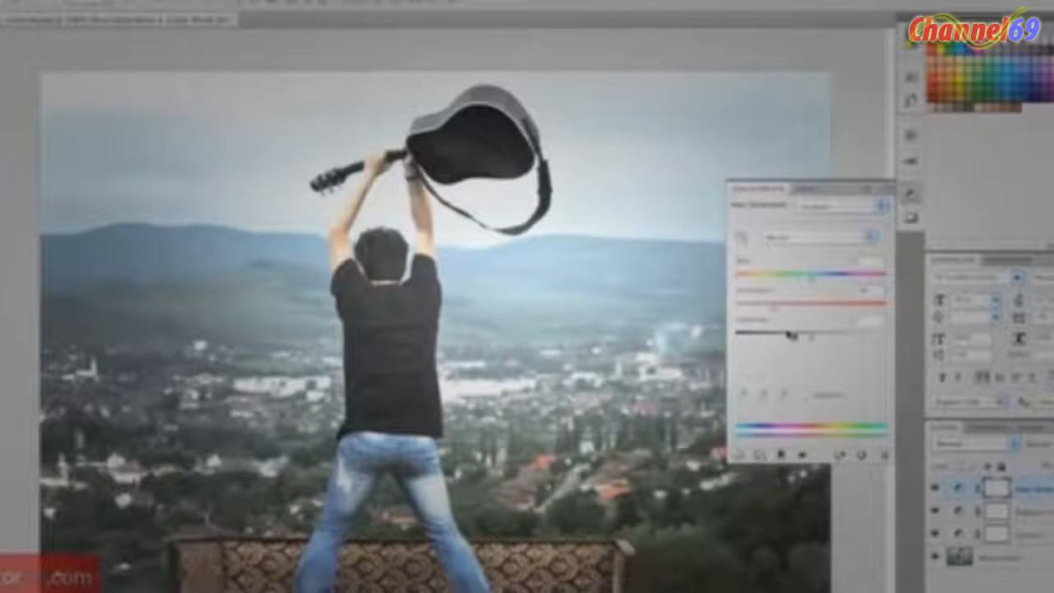
click(864, 191)
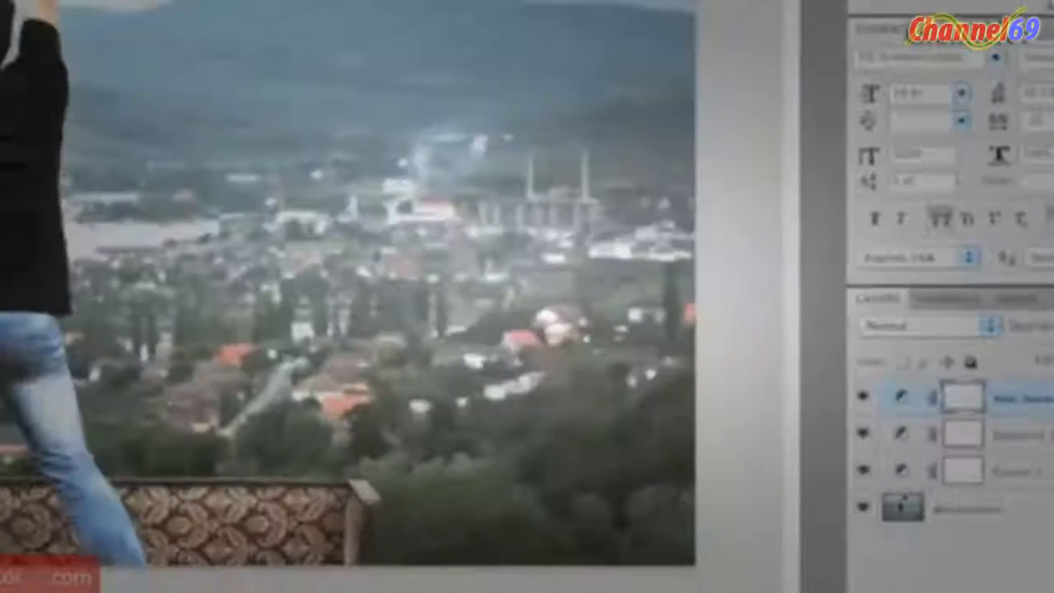
Step: Create a new layer above the adjustment layers and fill it with white
key(ctrl+shift+n)
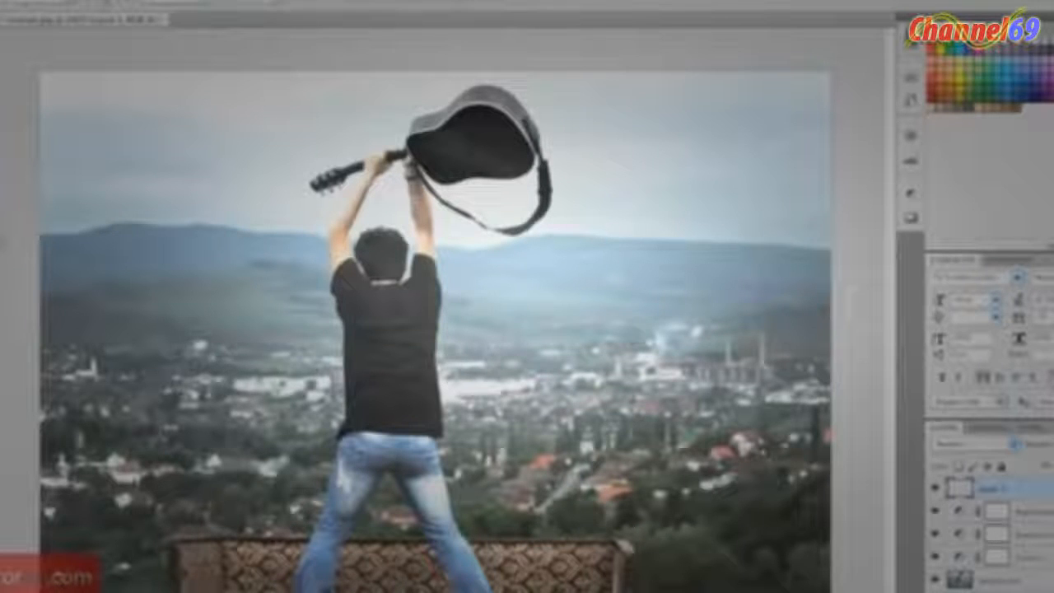
click(588, 225)
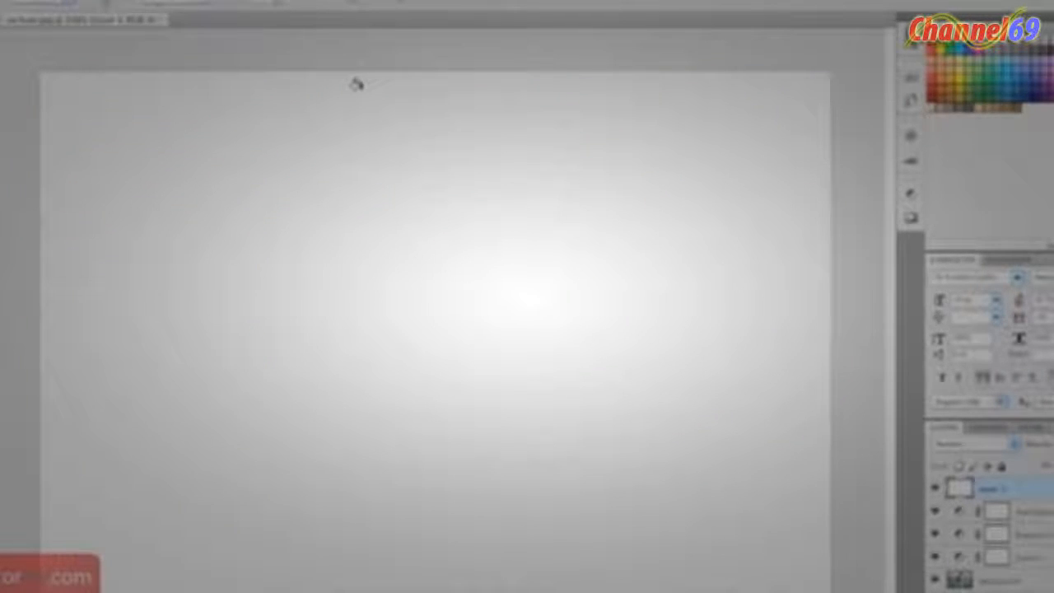
Step: Apply Add Noise to the white layer with amount 14%, Uniform distribution and Monochromatic, and set its blend mode to Overlay
click(289, 2)
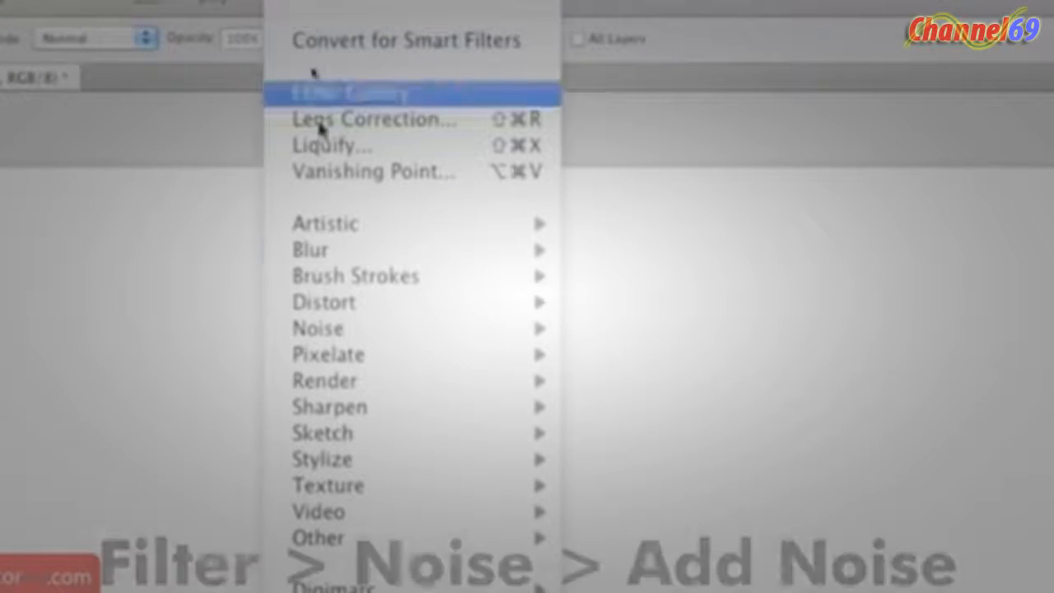
mouse_move(357, 336)
click(635, 330)
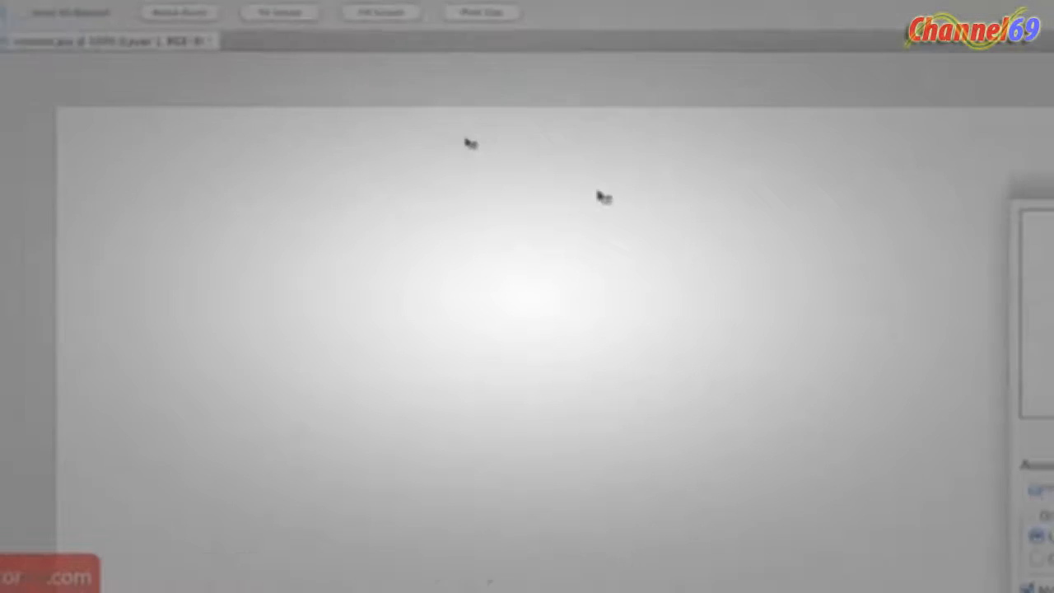
drag(828, 139, 419, 89)
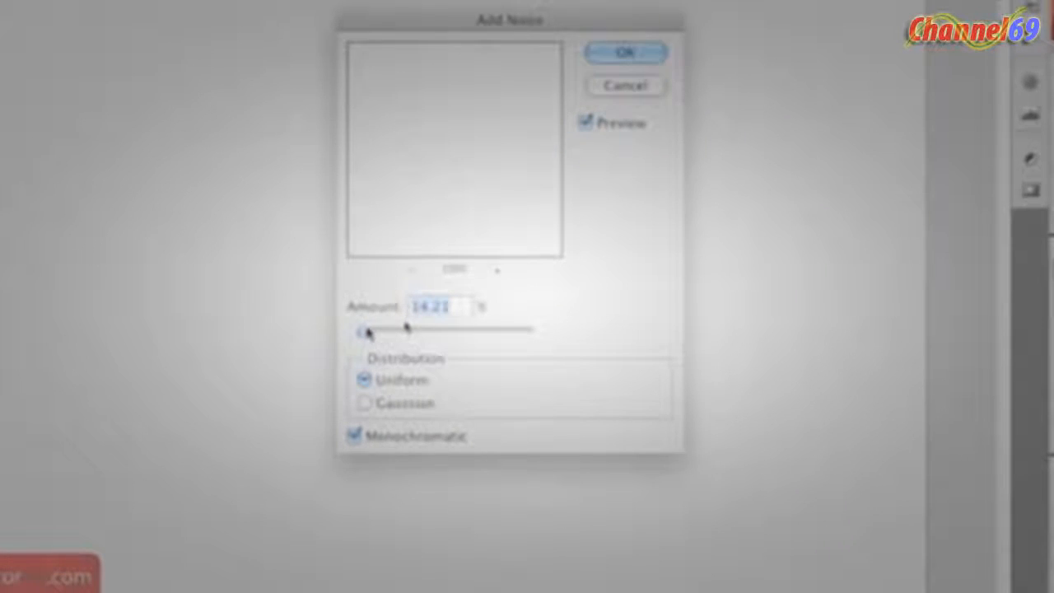
mouse_move(370, 332)
mouse_down()
mouse_move(348, 333)
mouse_move(361, 336)
mouse_up()
text(1.5)
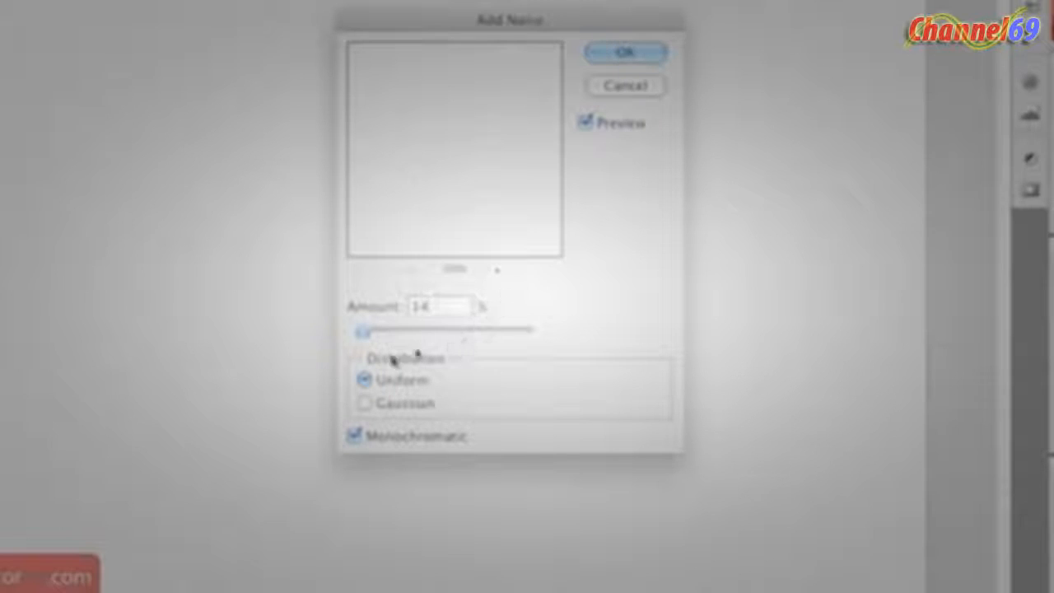
click(364, 402)
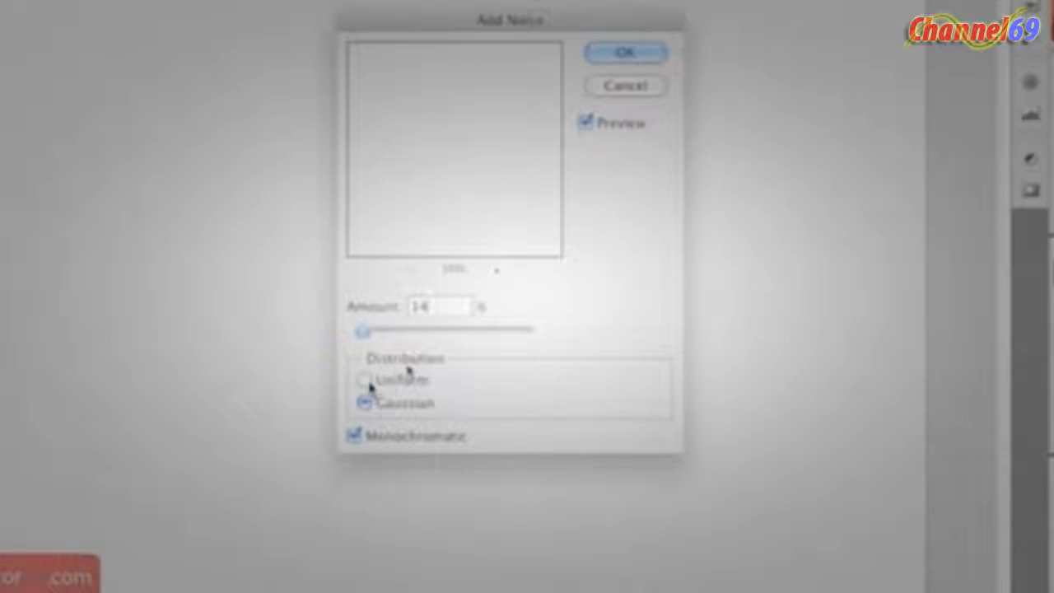
click(364, 380)
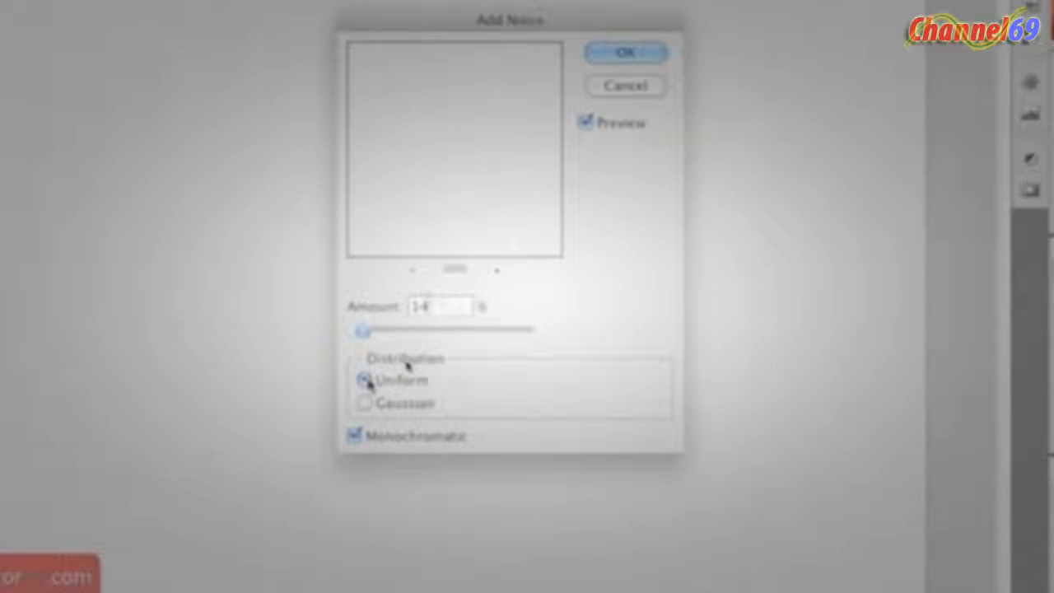
click(604, 53)
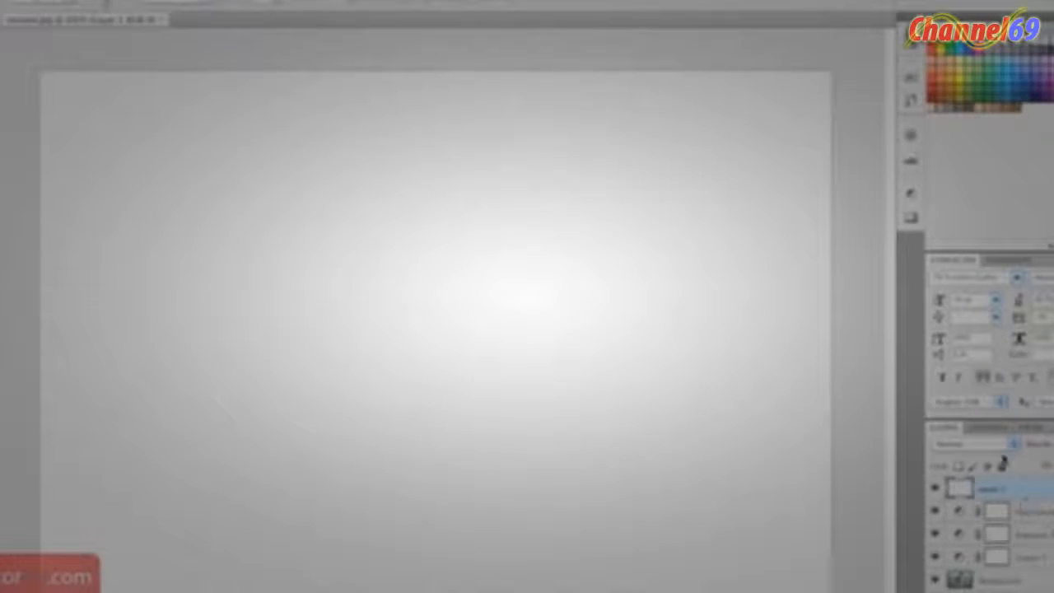
click(980, 443)
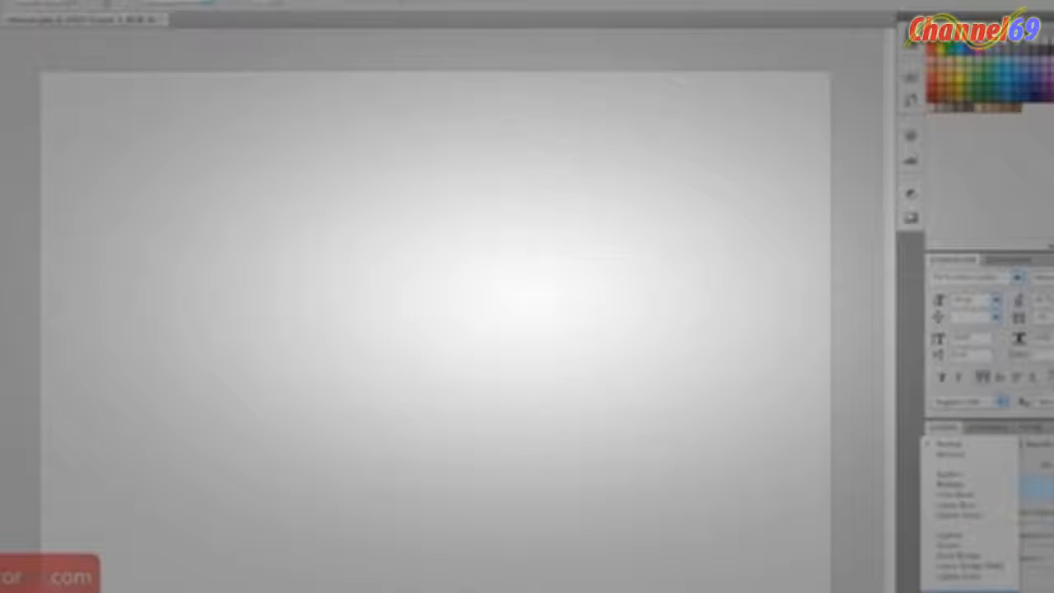
click(959, 592)
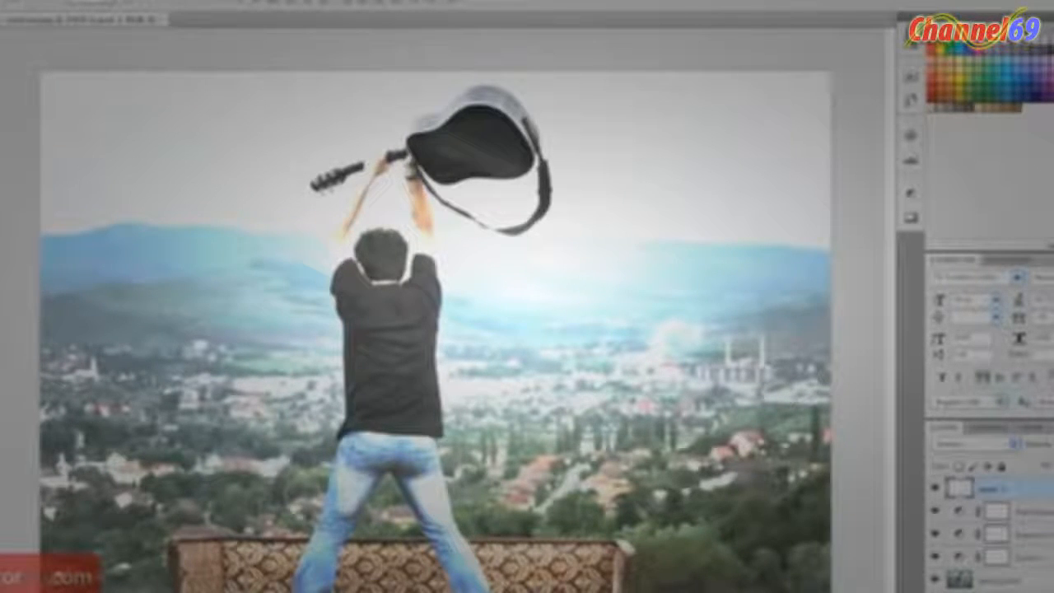
Step: Create another new layer, fill it with a pale yellow foreground color and set its blend mode to Overlay
key(ctrl+shift+n)
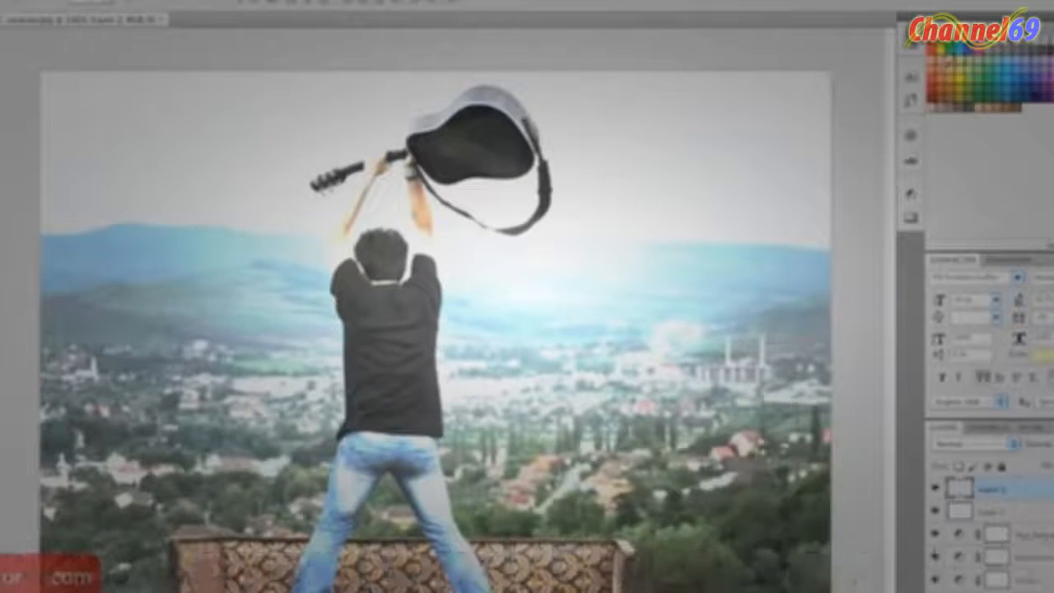
click(1, 416)
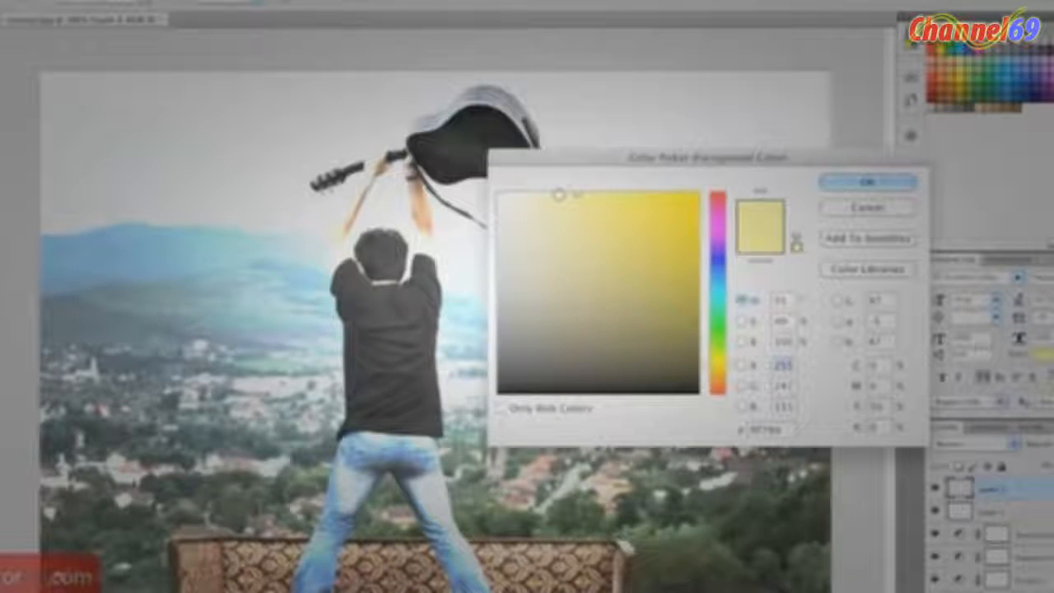
drag(559, 194, 547, 192)
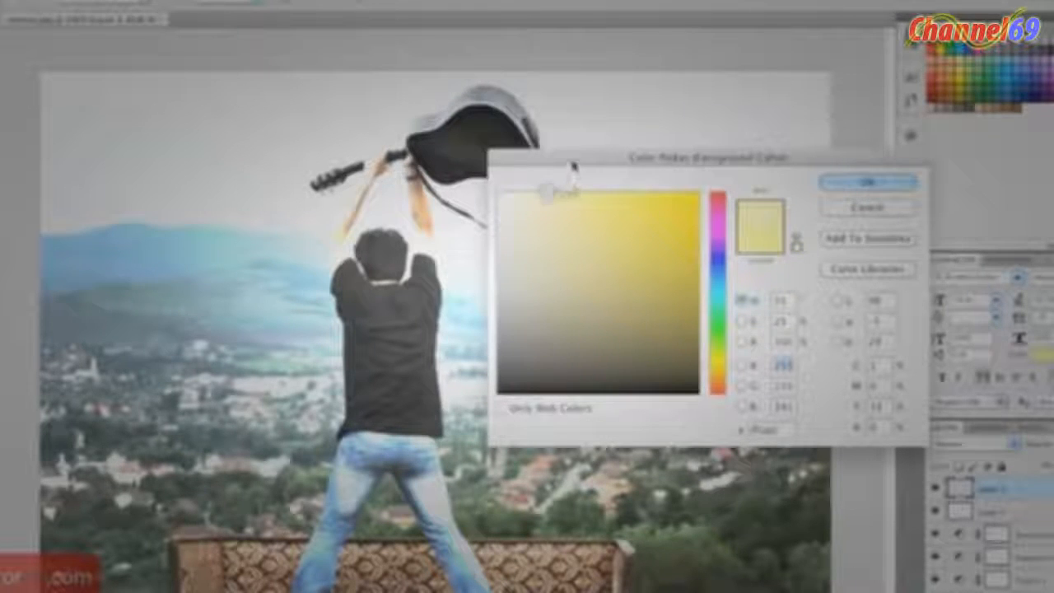
click(869, 182)
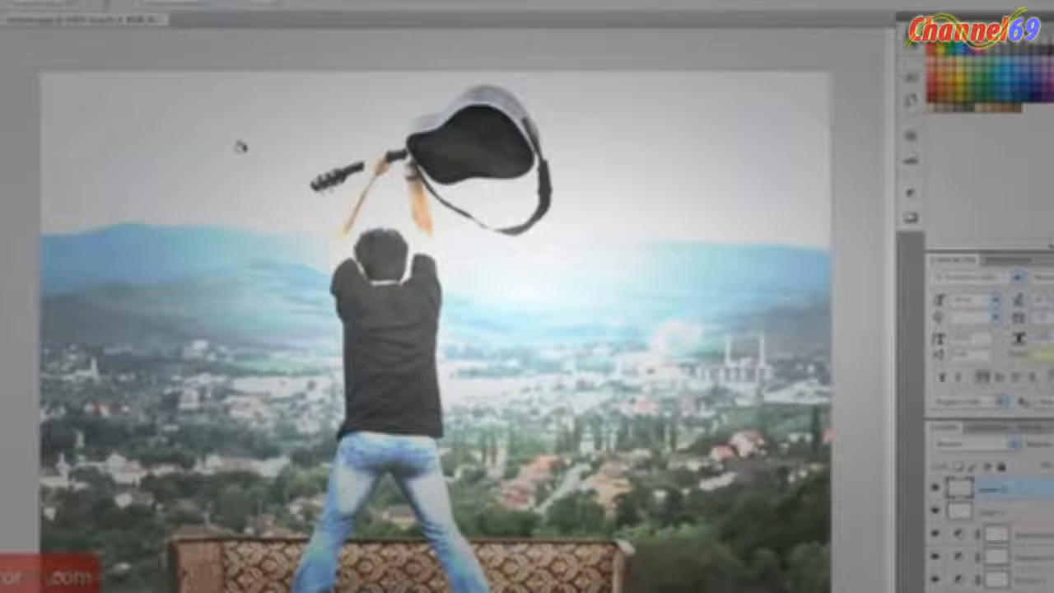
click(240, 149)
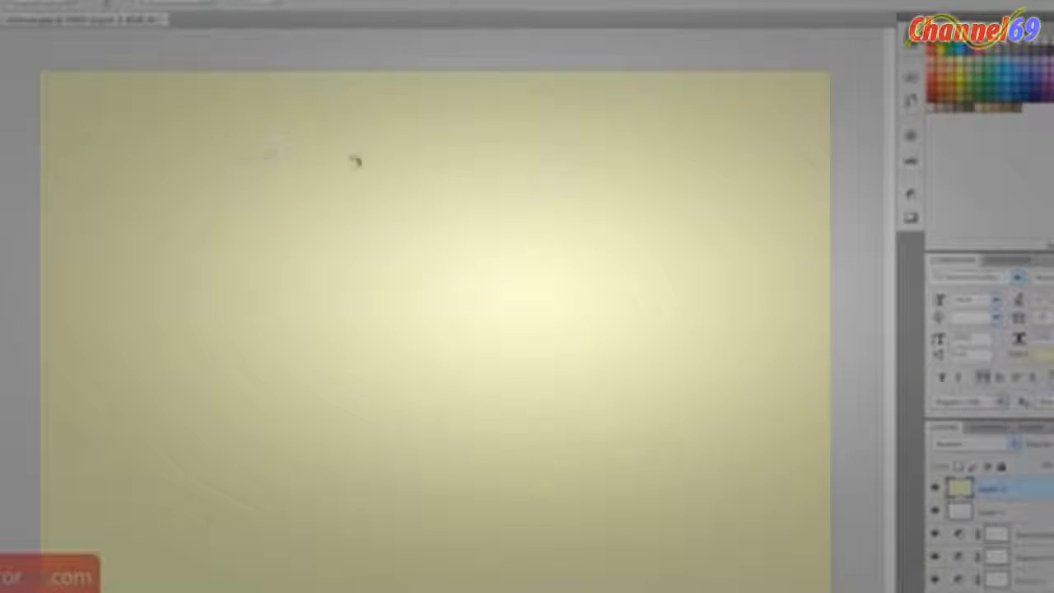
click(1010, 443)
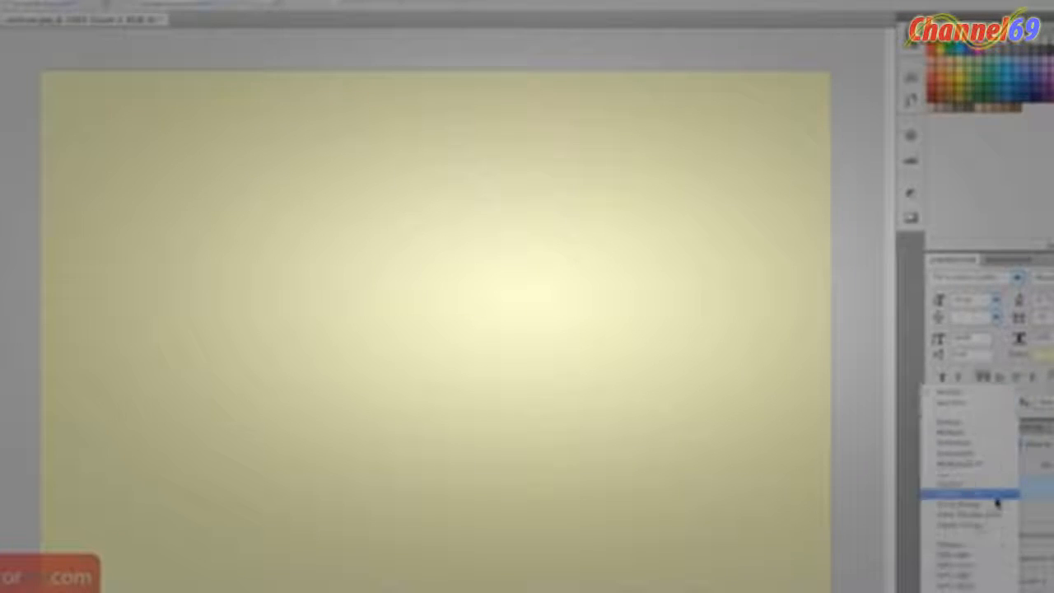
click(956, 554)
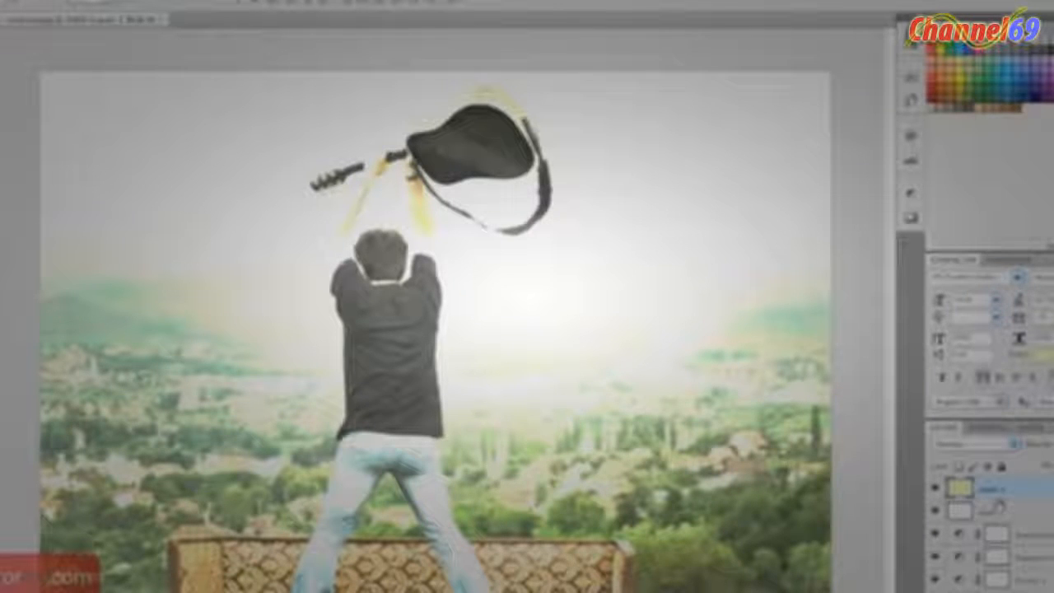
Step: Hide the yellow layer and reduce the opacity of the white noise layer below it
click(936, 488)
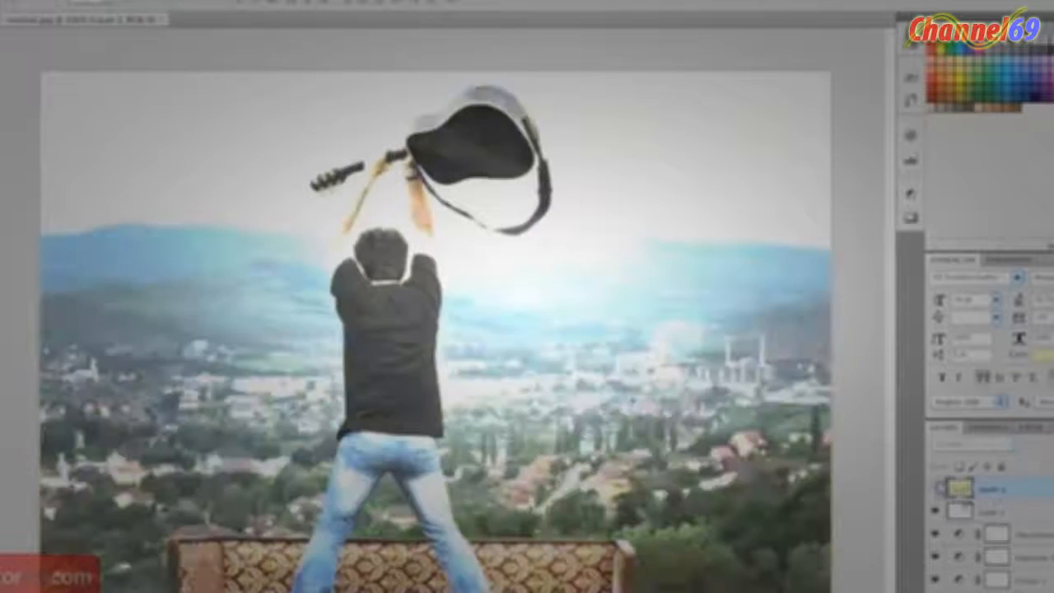
click(989, 508)
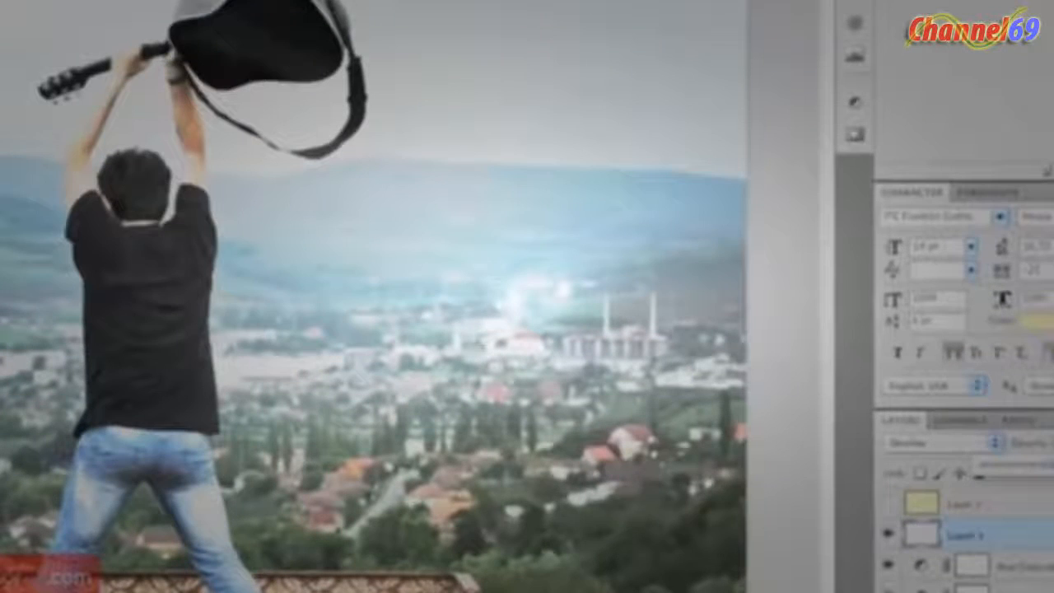
drag(1051, 467, 1027, 470)
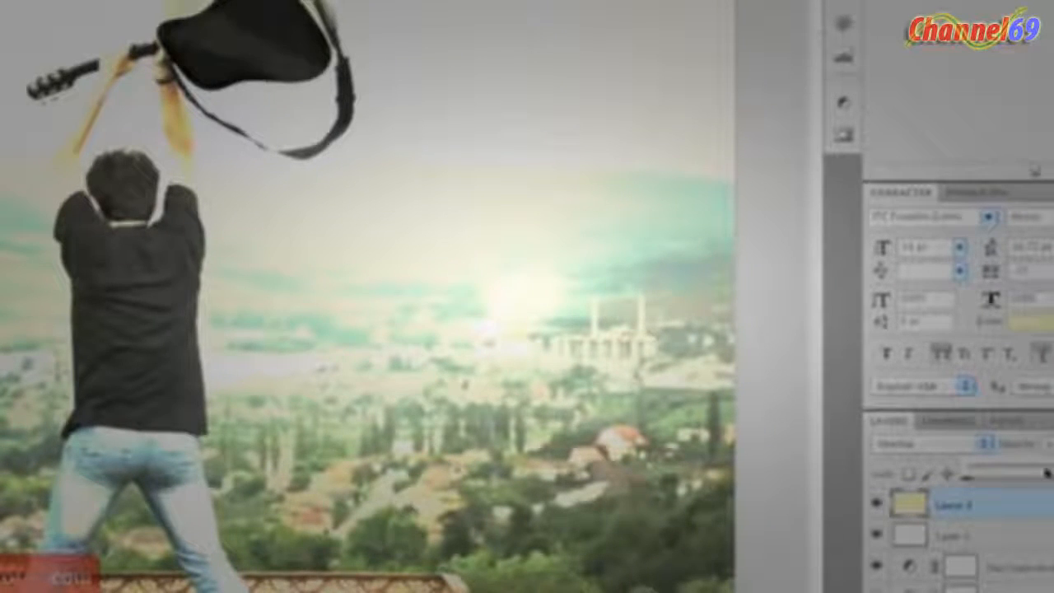
Step: Reduce the strength of the yellow overlay layer to make its tint subtler
drag(1036, 473, 1025, 474)
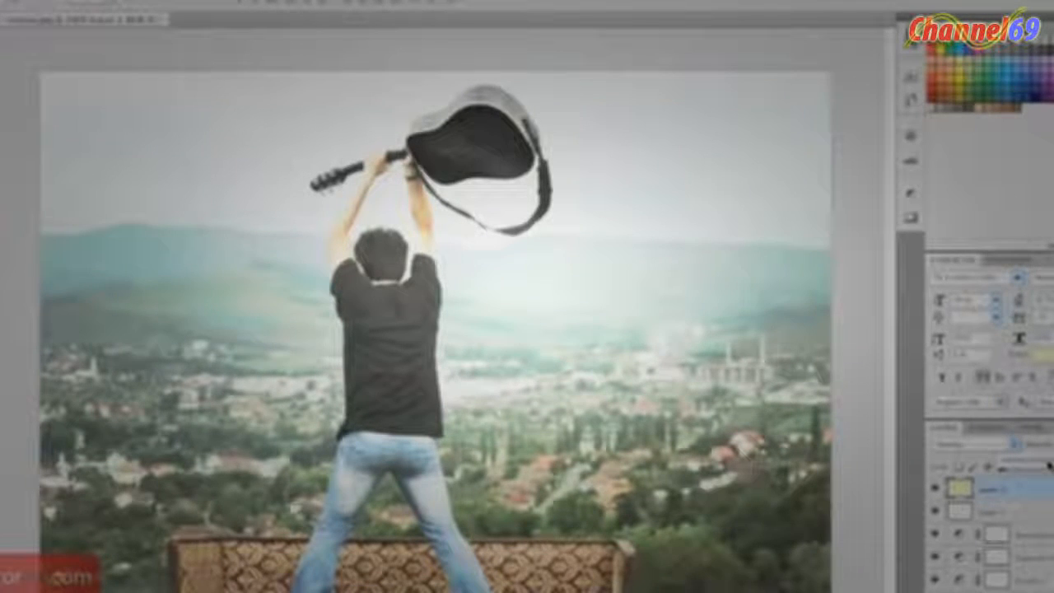
click(1050, 466)
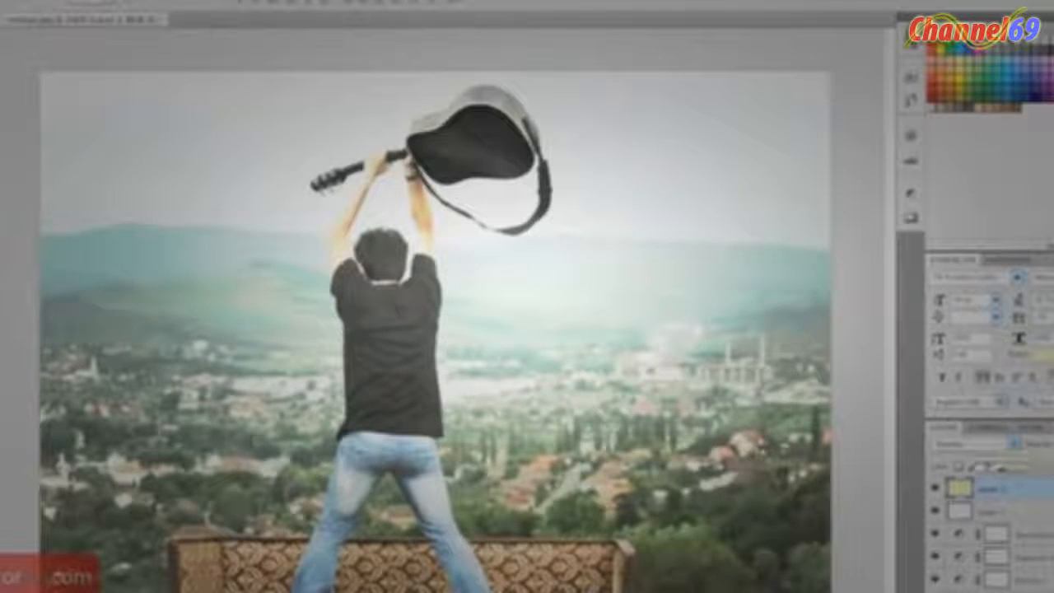
click(1031, 472)
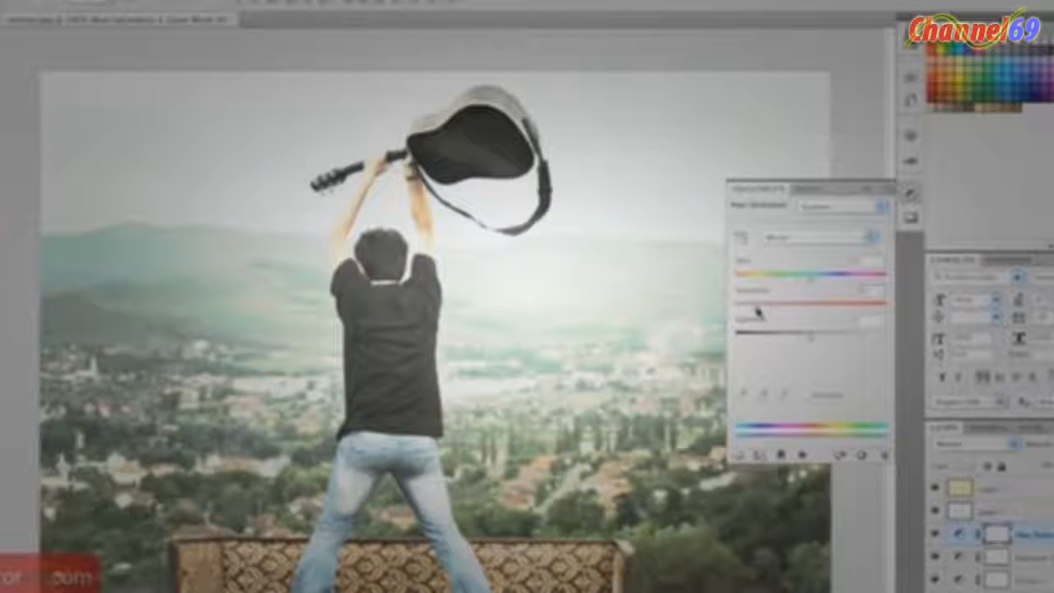
Step: Close the Hue/Saturation settings and fine-tune the shadow point on the Curves adjustment layer's curve
click(865, 190)
double_click(962, 579)
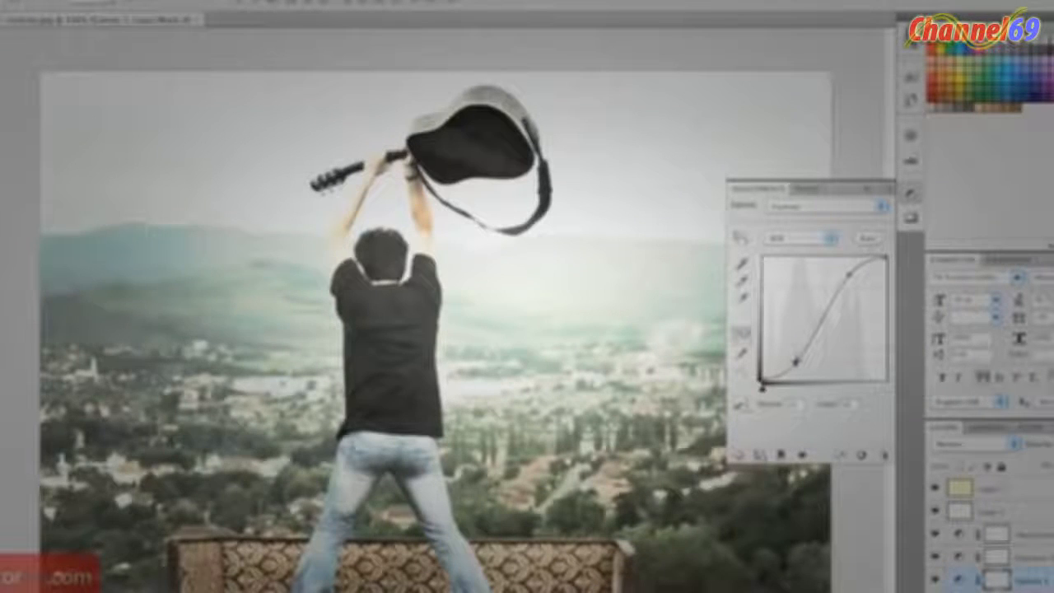
drag(796, 362, 797, 362)
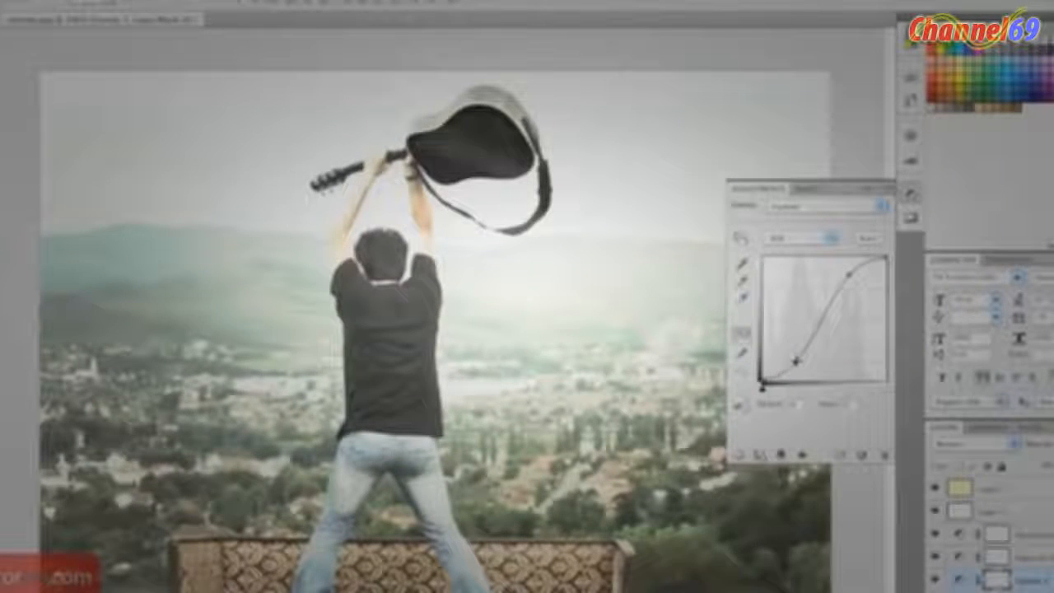
click(873, 189)
Step: Duplicate the Background layer and choose the Burn tool for the copy
click(1046, 592)
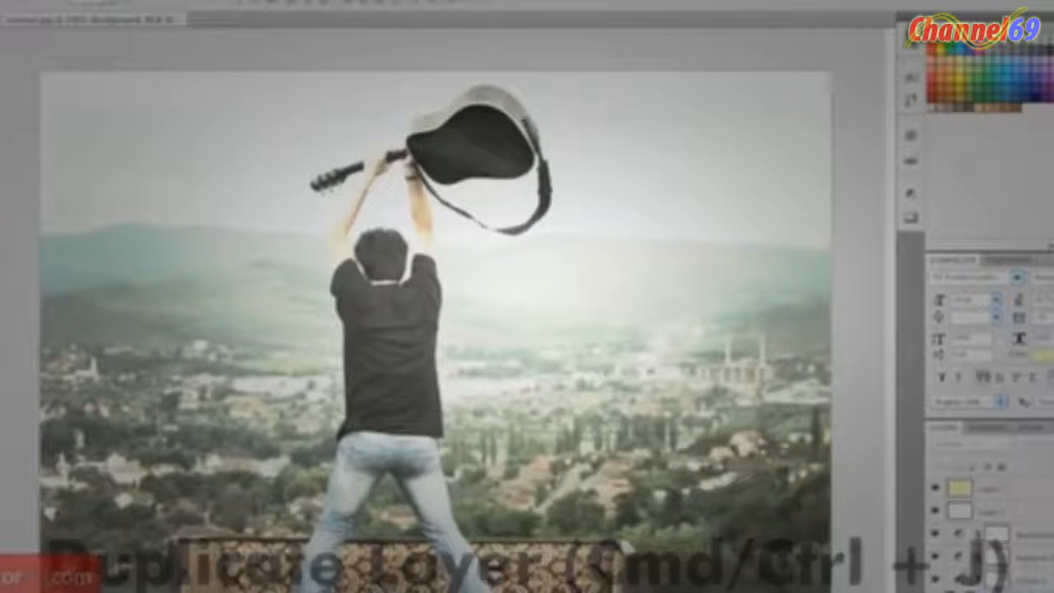
key(ctrl+j)
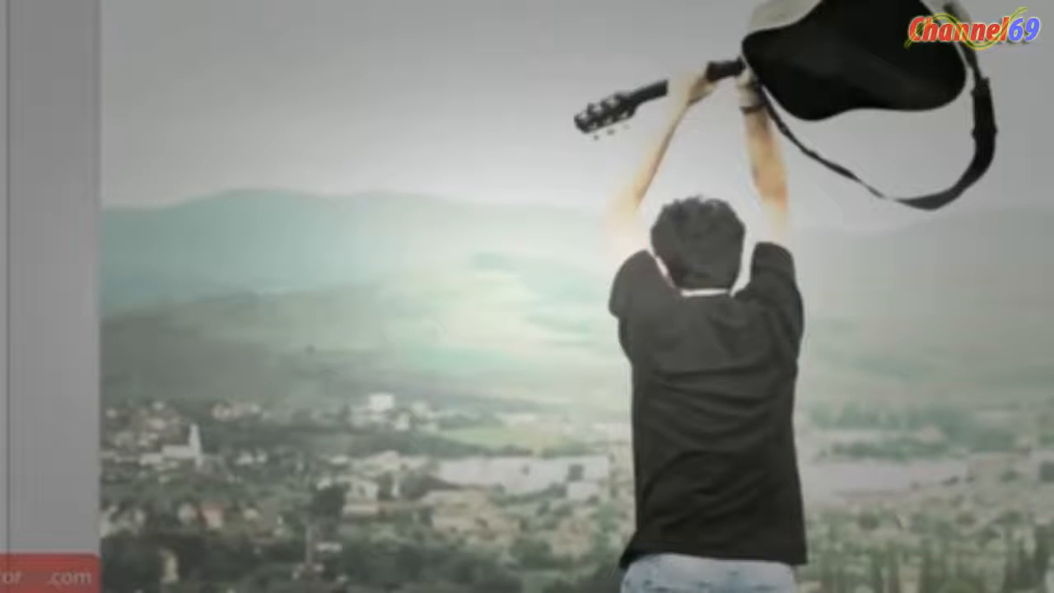
click(1, 288)
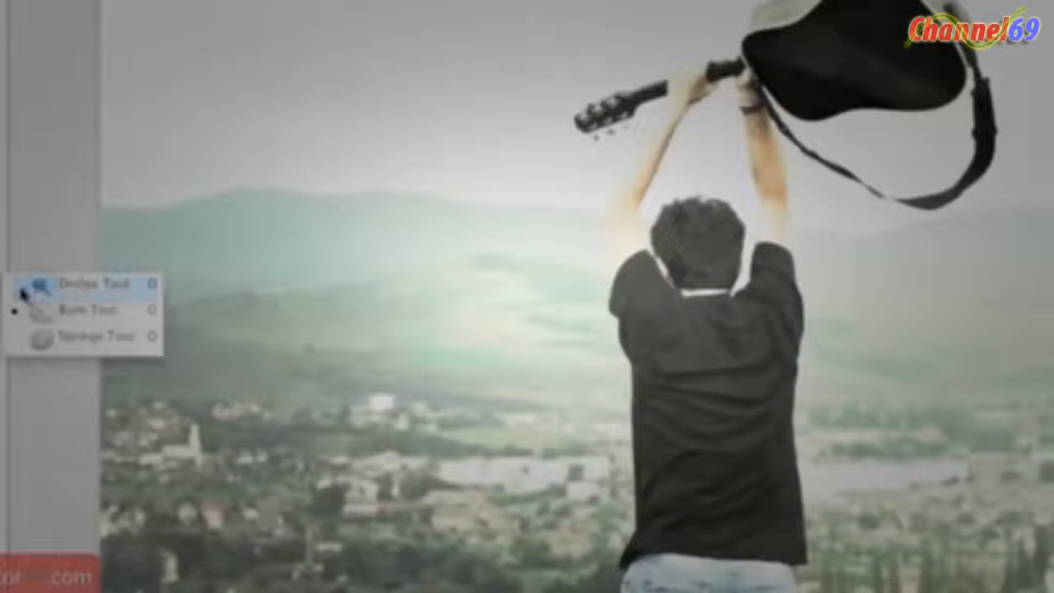
click(55, 312)
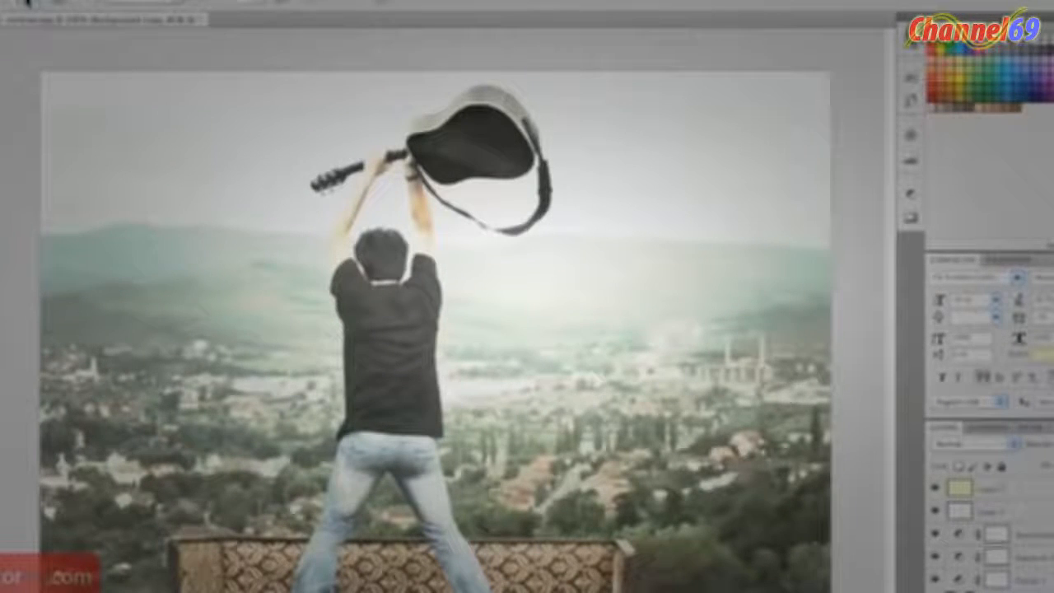
Step: Check the Burn tool's brush presets, set its range to Highlights and adjust its exposure
click(29, 2)
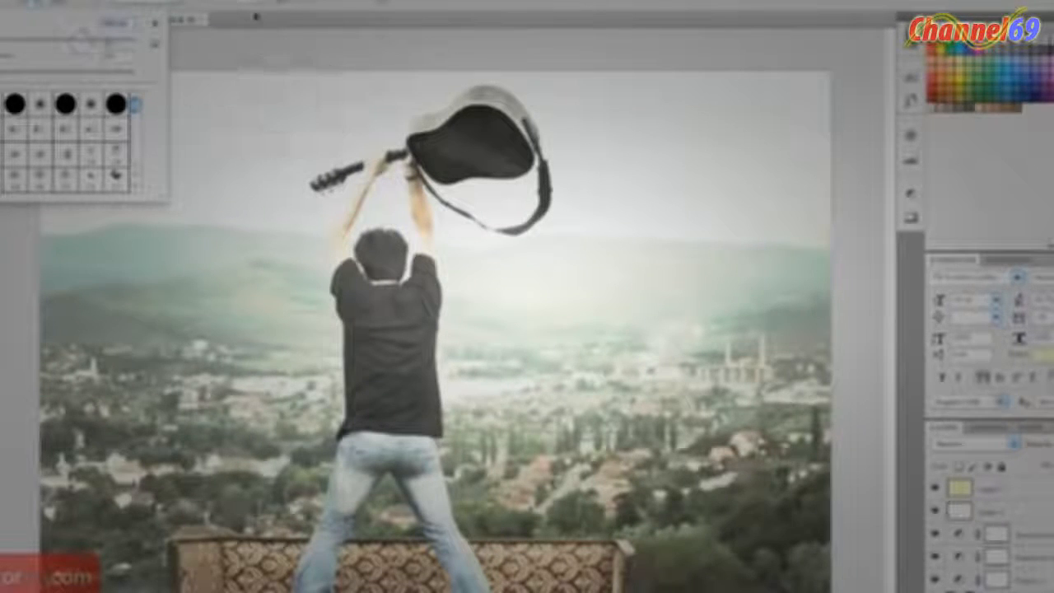
click(36, 3)
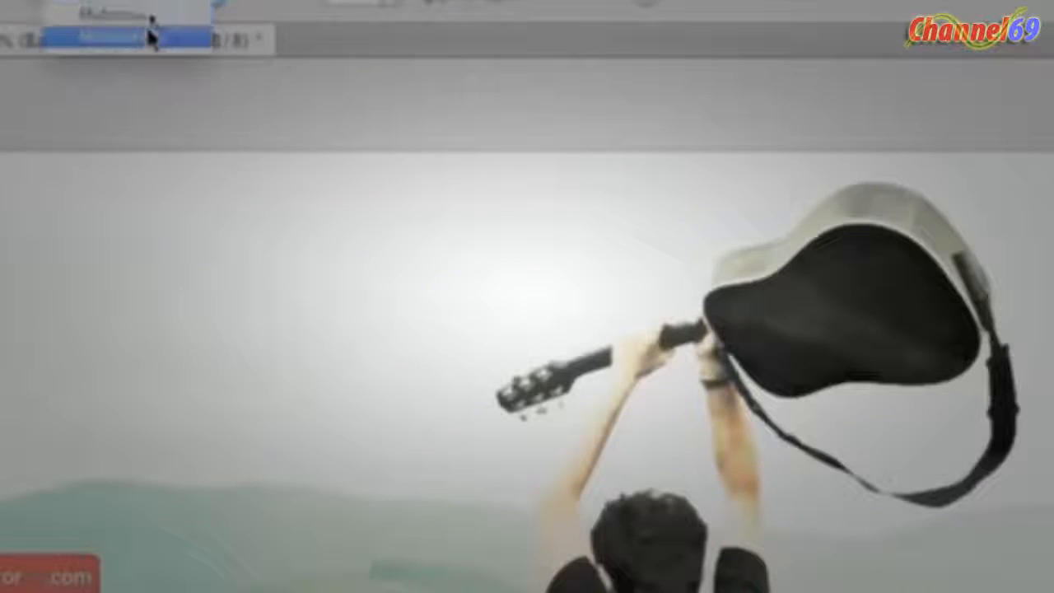
click(151, 37)
click(390, 6)
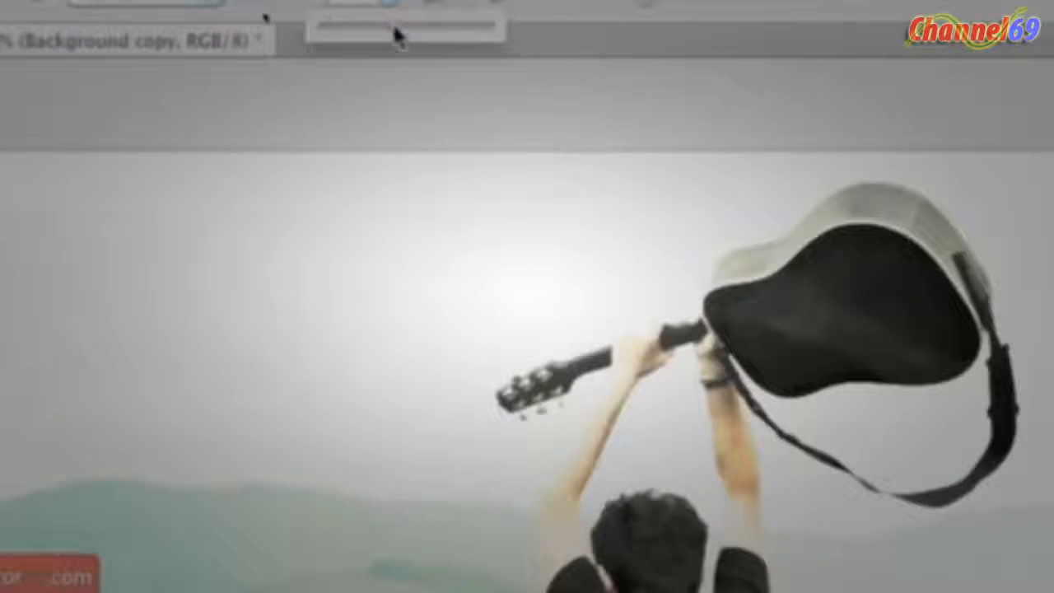
drag(394, 26, 398, 26)
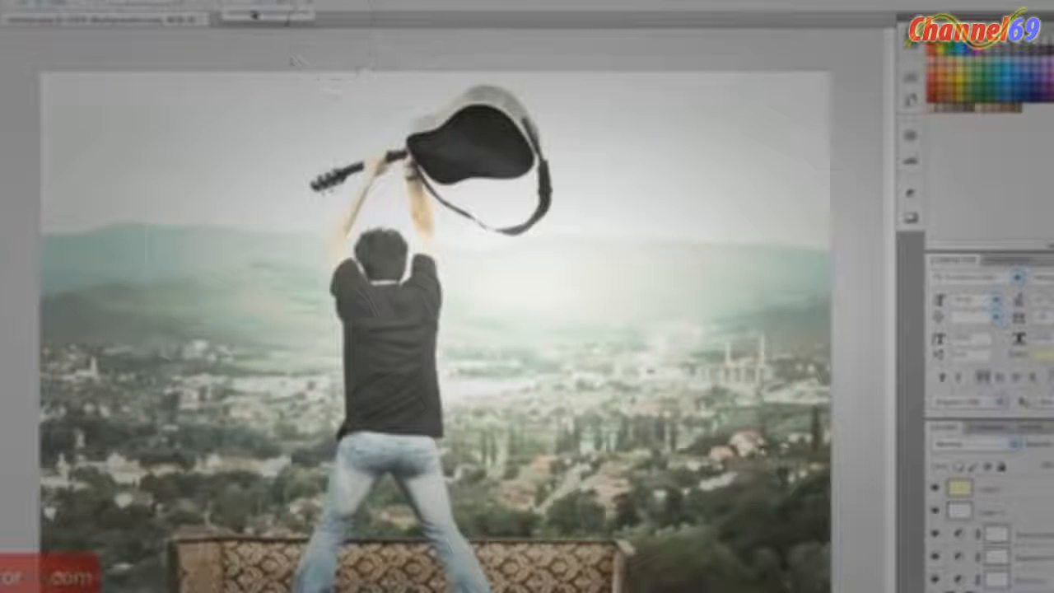
click(327, 4)
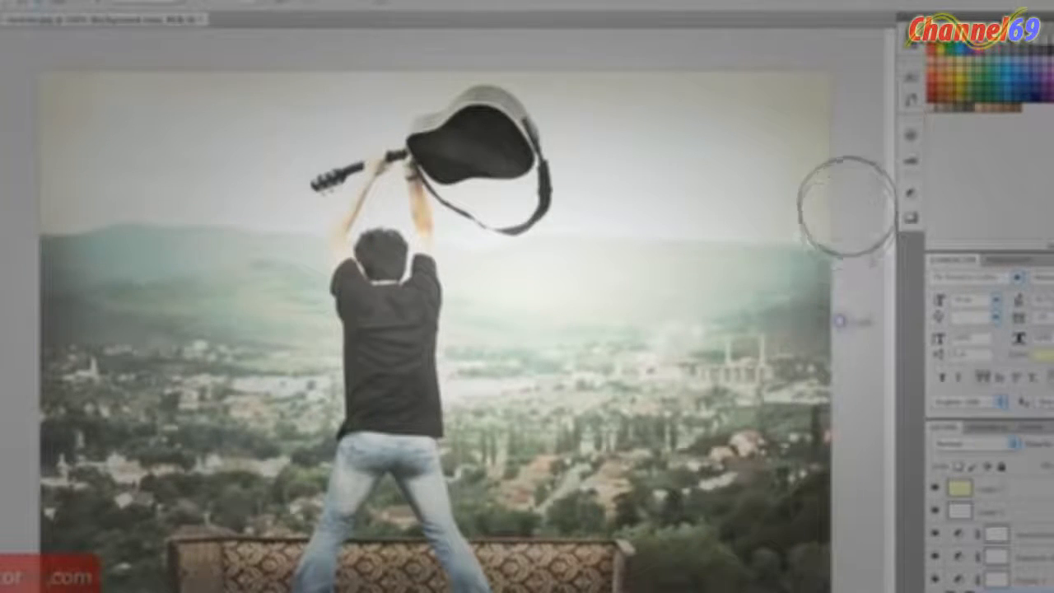
Step: Burn the outer edges and corners of the photo on the Background copy, and set the brush diameter to about 100 px
mouse_move(846, 206)
mouse_down()
mouse_move(363, 51)
mouse_move(153, 26)
mouse_move(21, 71)
mouse_move(3, 142)
mouse_move(12, 449)
mouse_move(3, 192)
mouse_up()
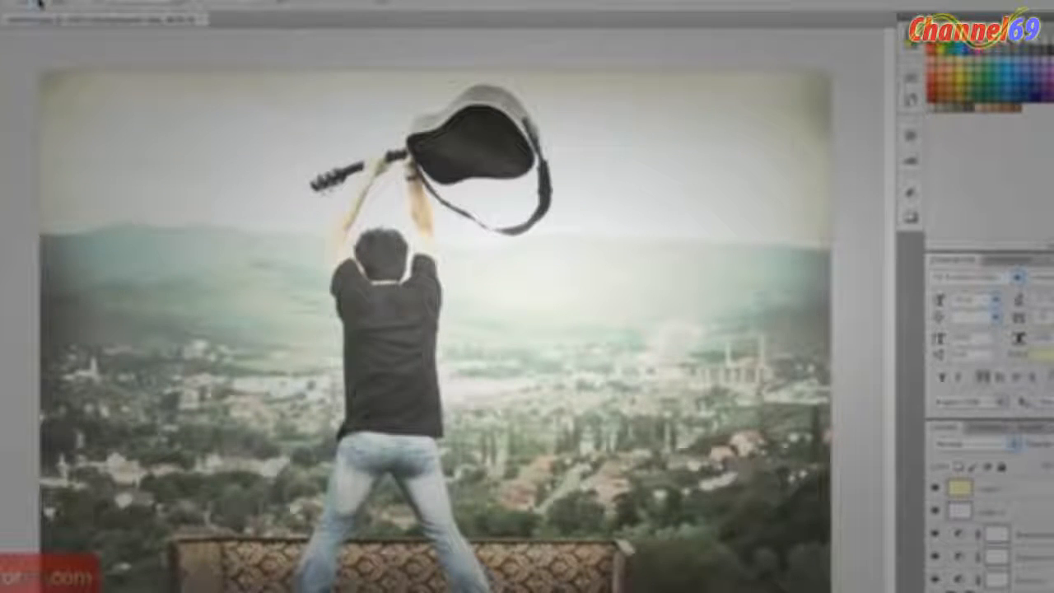
click(37, 4)
drag(139, 100, 79, 95)
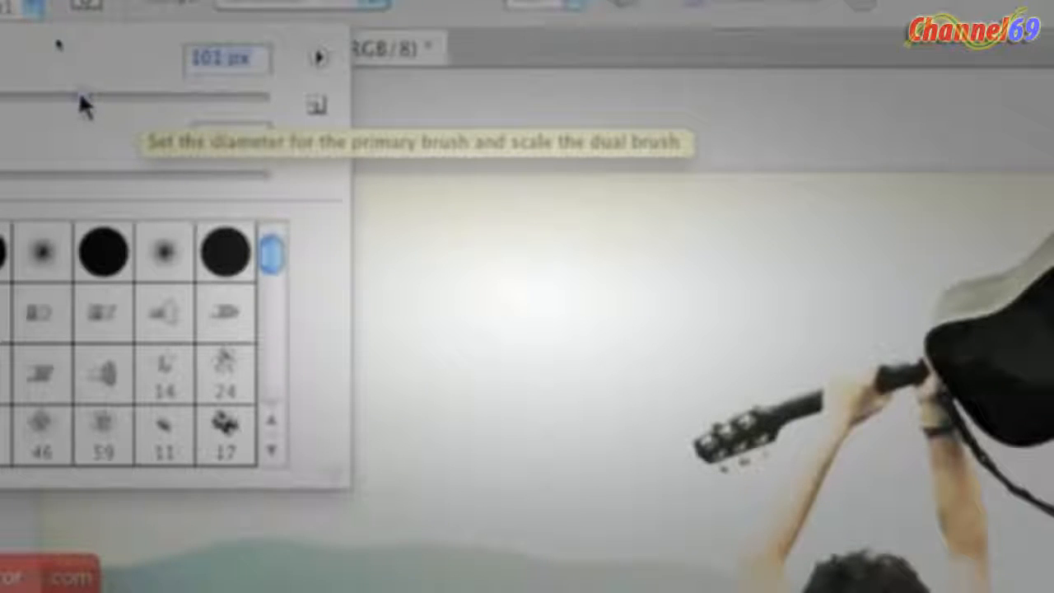
click(34, 4)
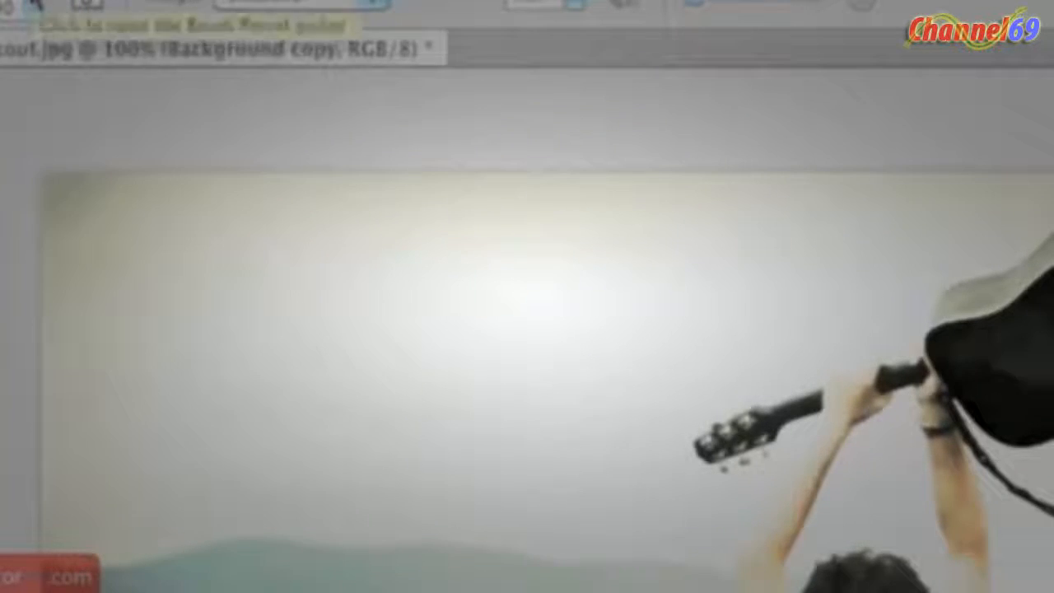